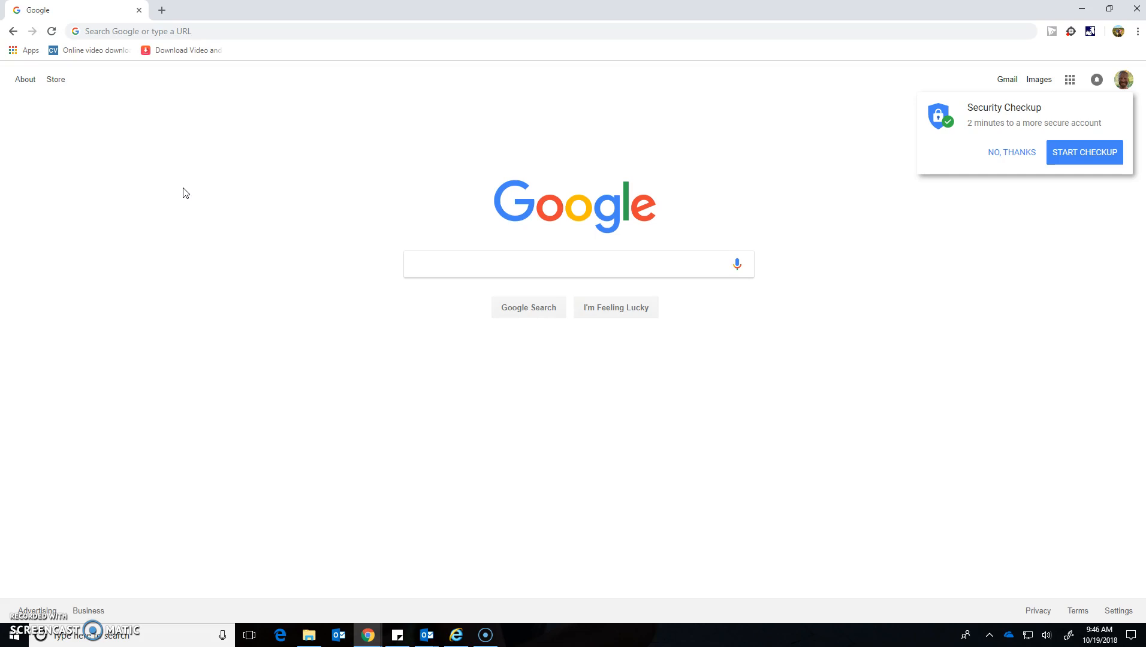
Step: Search Google for 'office 365' from the Chrome address bar
{"action": "left_click", "coordinate": [155, 35]}
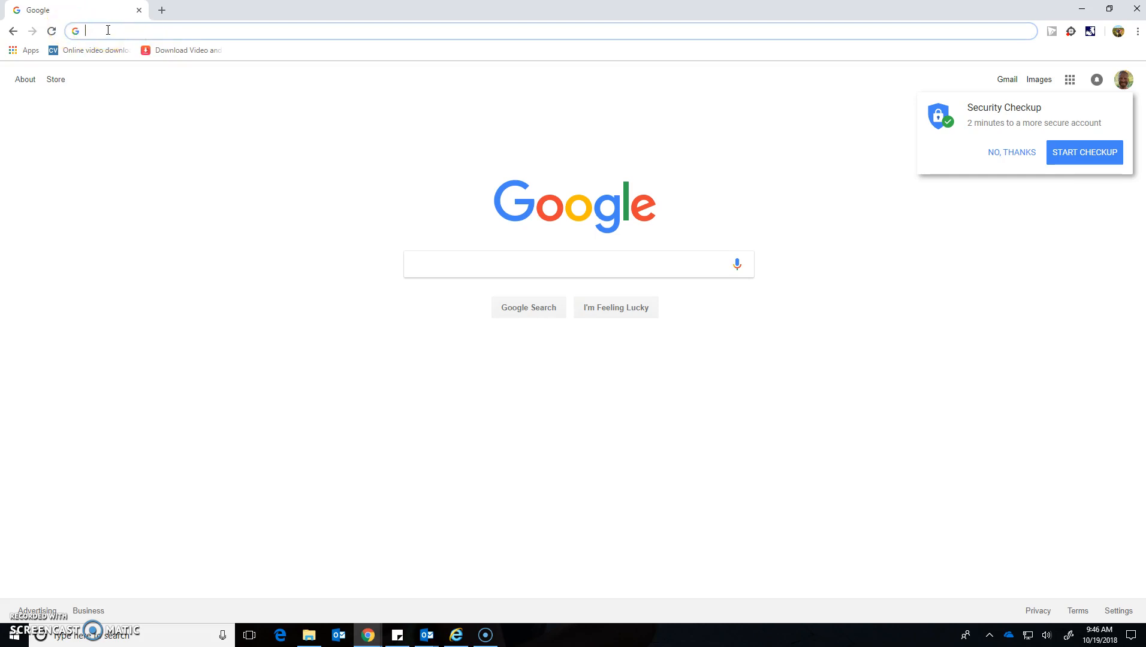
{"action": "type", "text": "offic"}
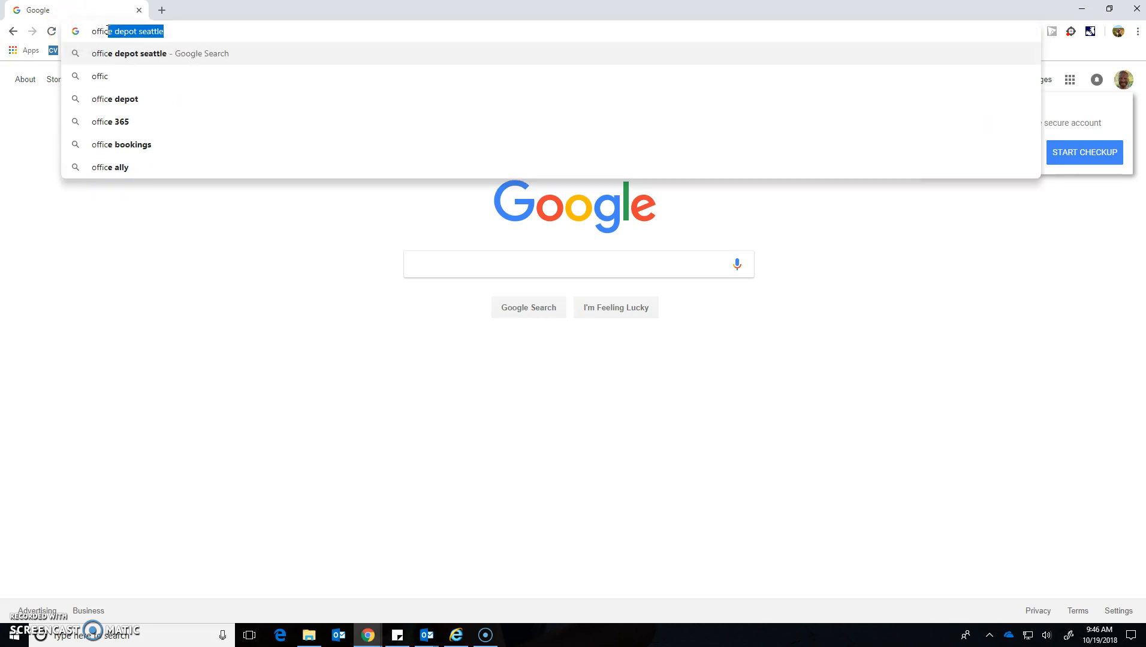
{"action": "type", "text": "e 365"}
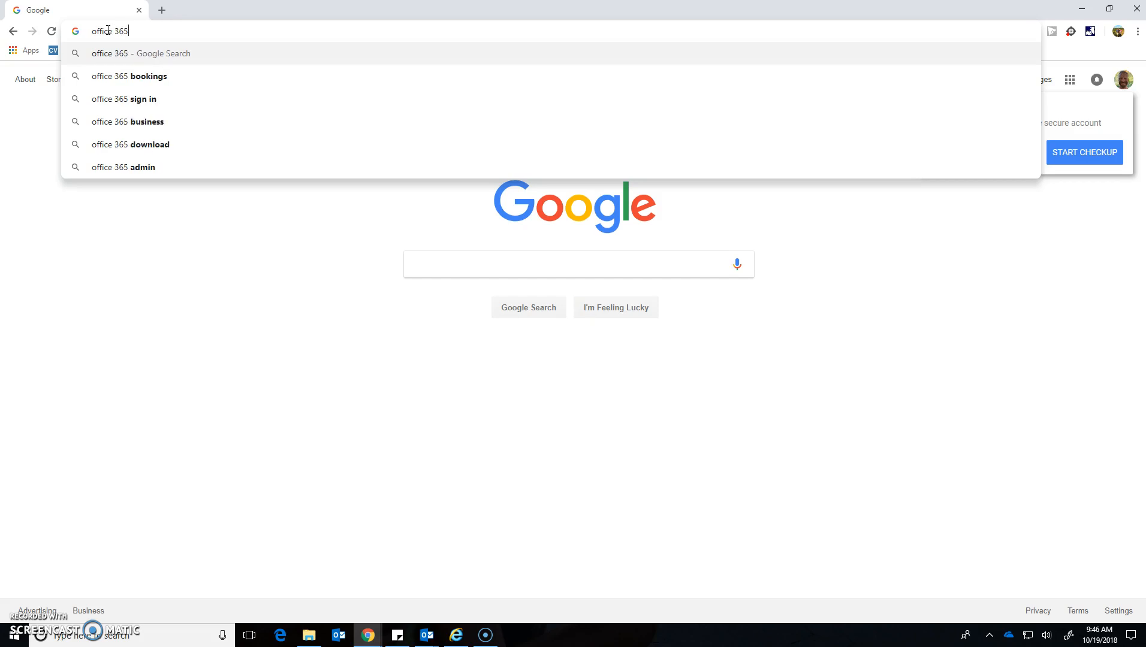
{"action": "key", "text": "Return"}
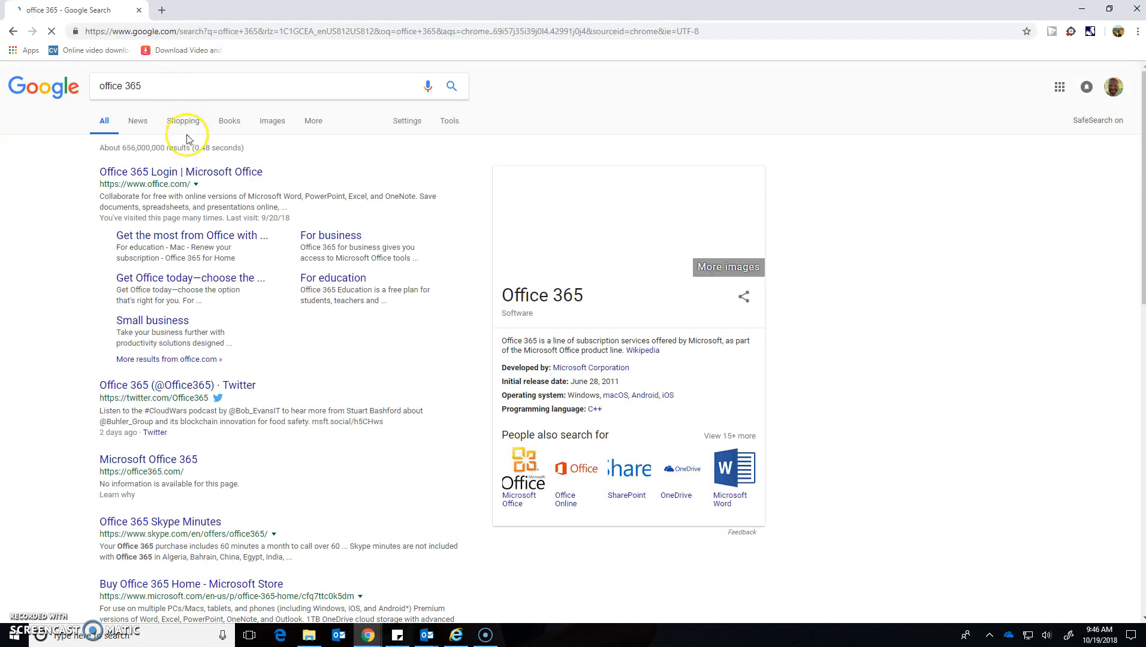
Step: Open the Office 365 Login result and sign in with the school work account's e-mail address
{"action": "left_click", "coordinate": [190, 173]}
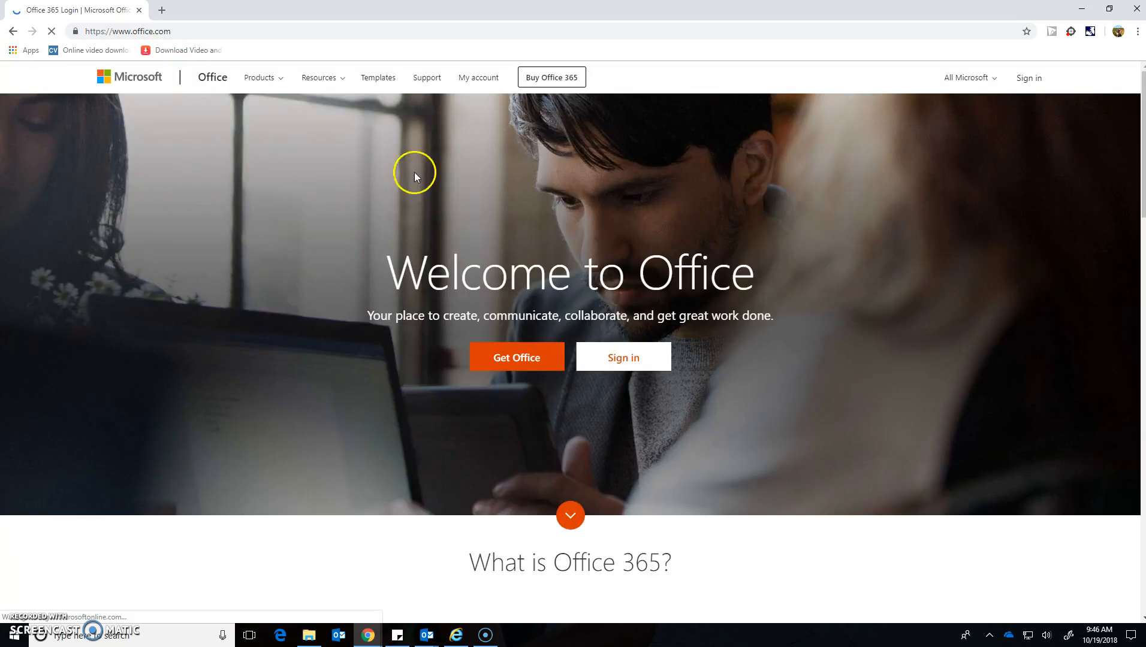
{"action": "left_click", "coordinate": [659, 395]}
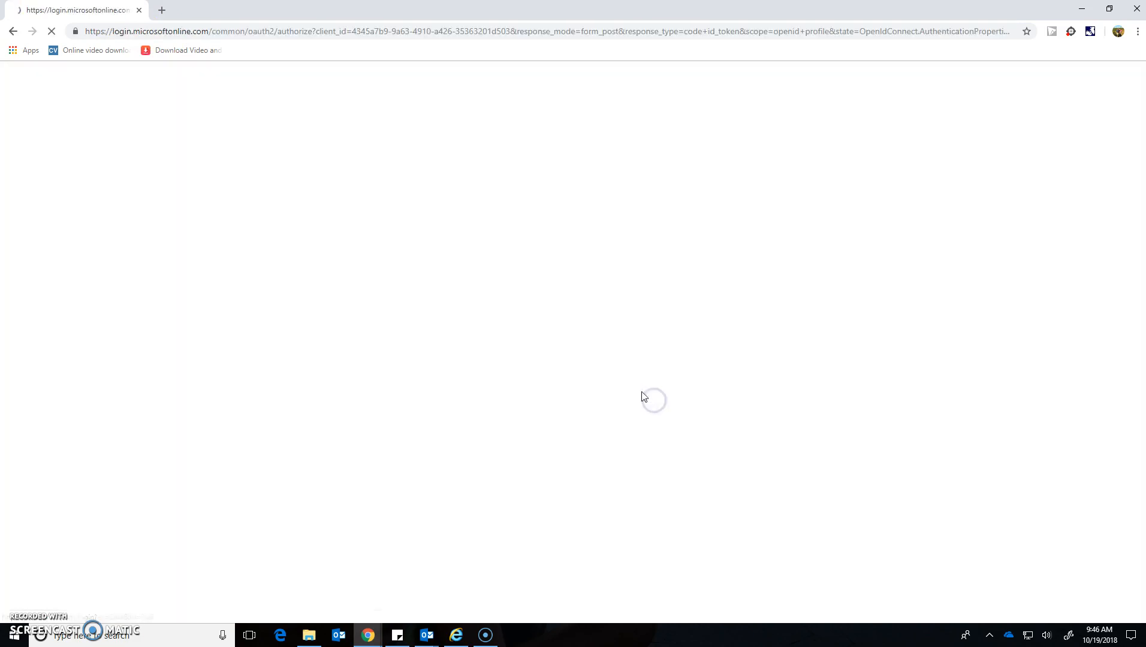
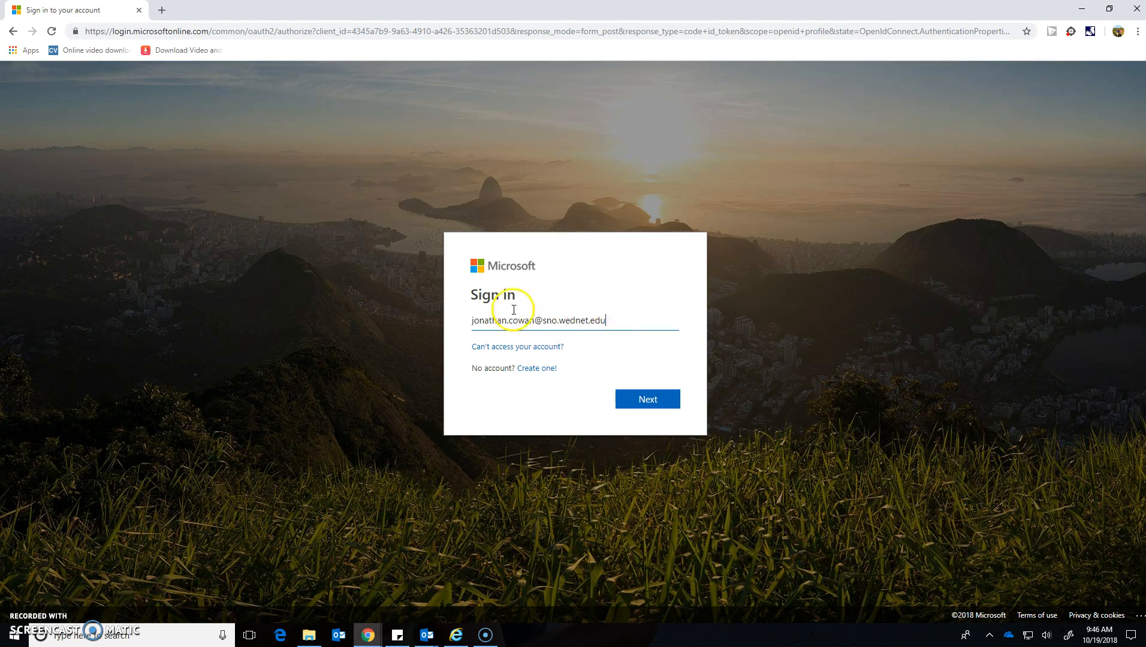
{"action": "left_click", "coordinate": [635, 407]}
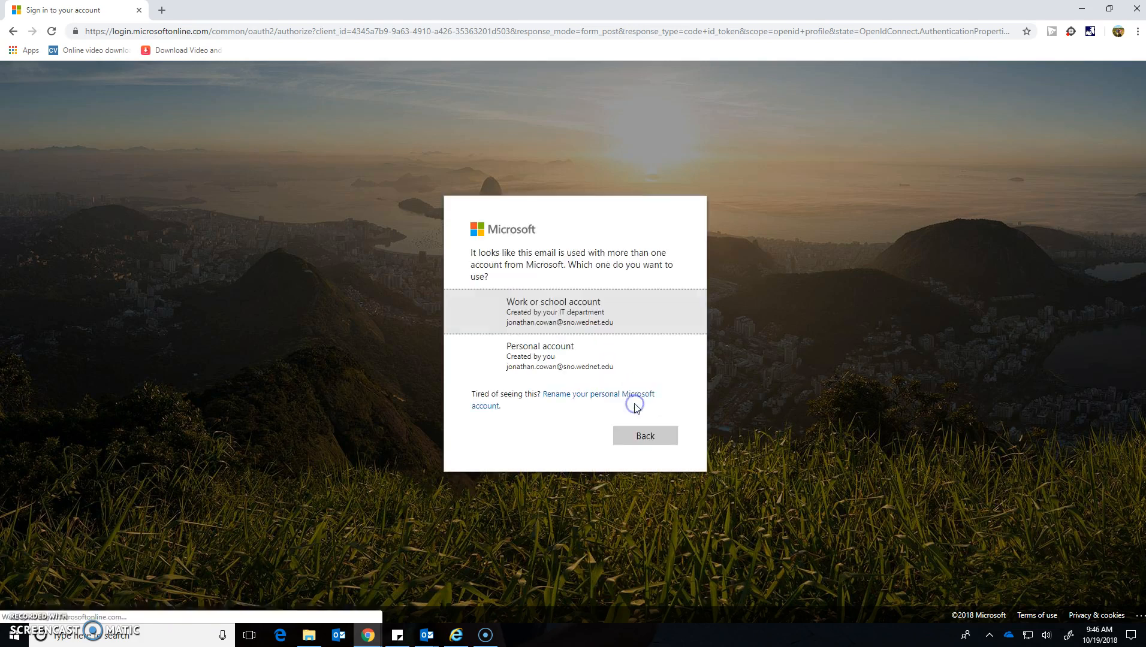
{"action": "left_click", "coordinate": [517, 315]}
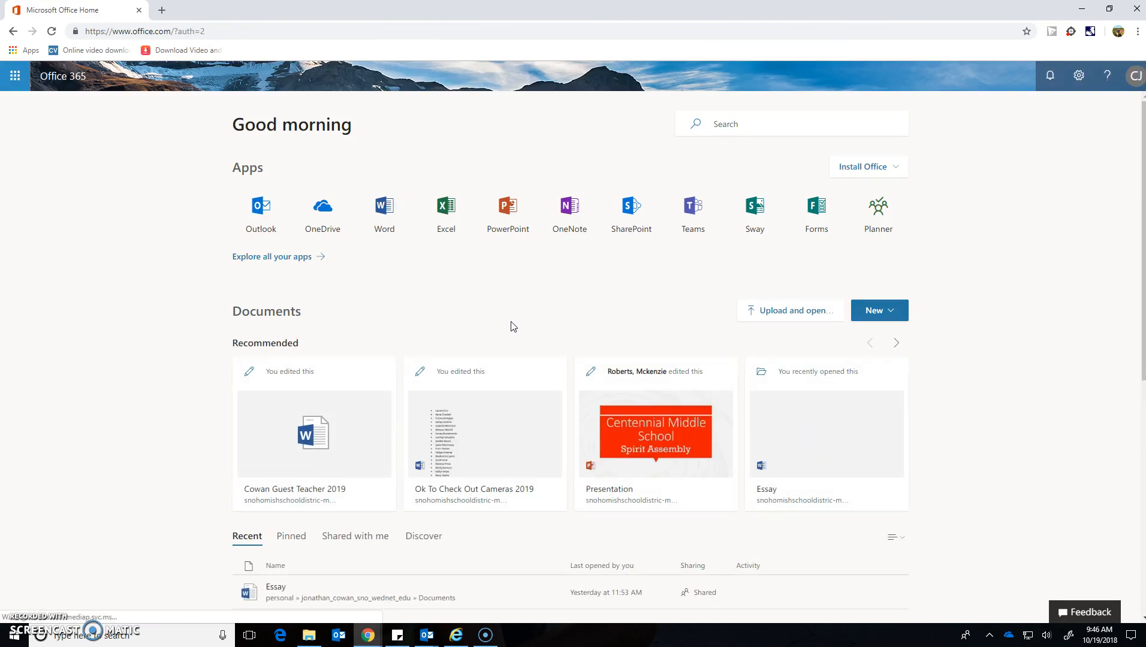
Step: Launch Teams from the Office 365 app list, landing on Digital Learning Leaders' General channel
{"action": "left_click", "coordinate": [516, 329]}
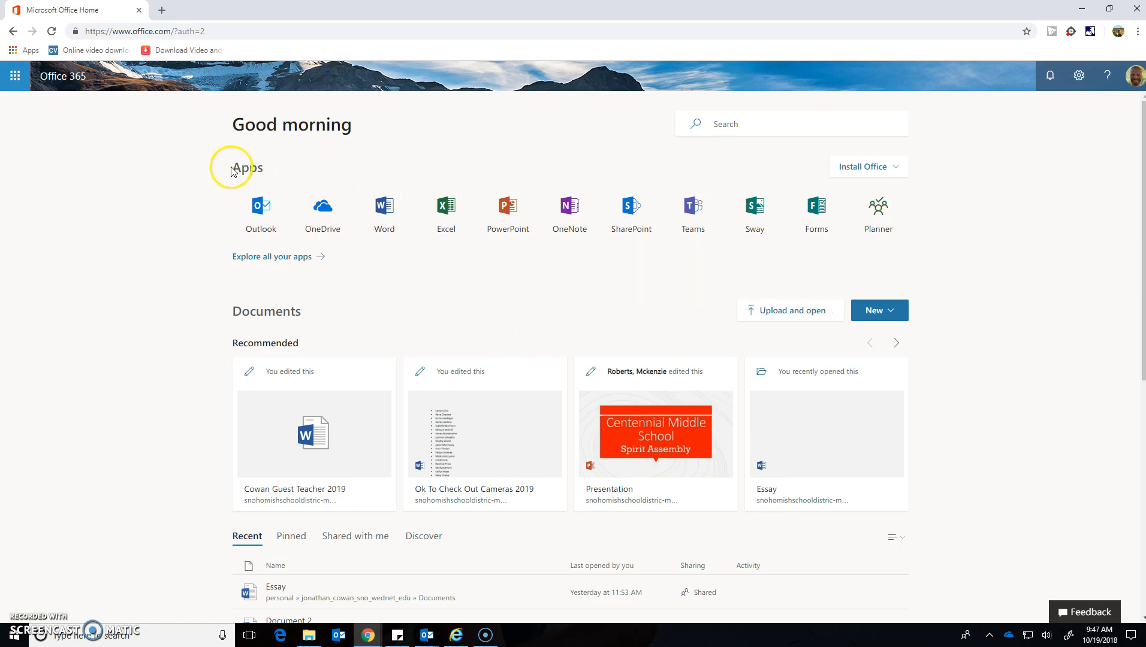
{"action": "left_click", "coordinate": [698, 213]}
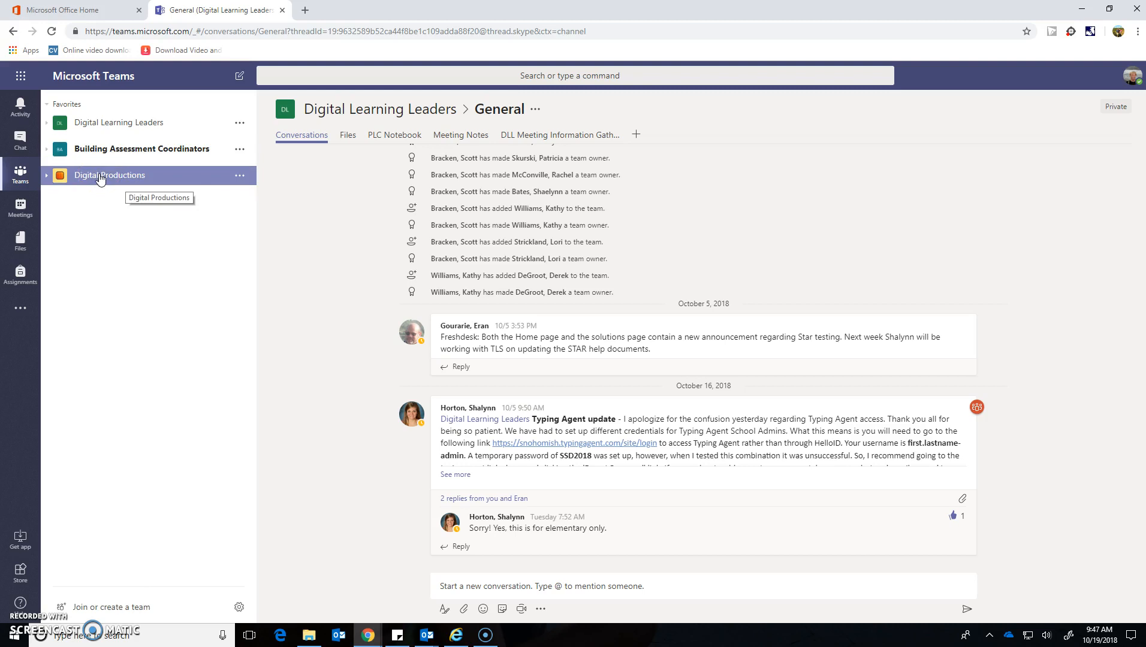
Step: Go to Join or create a team and choose Create team to see the team types
{"action": "left_click", "coordinate": [81, 608]}
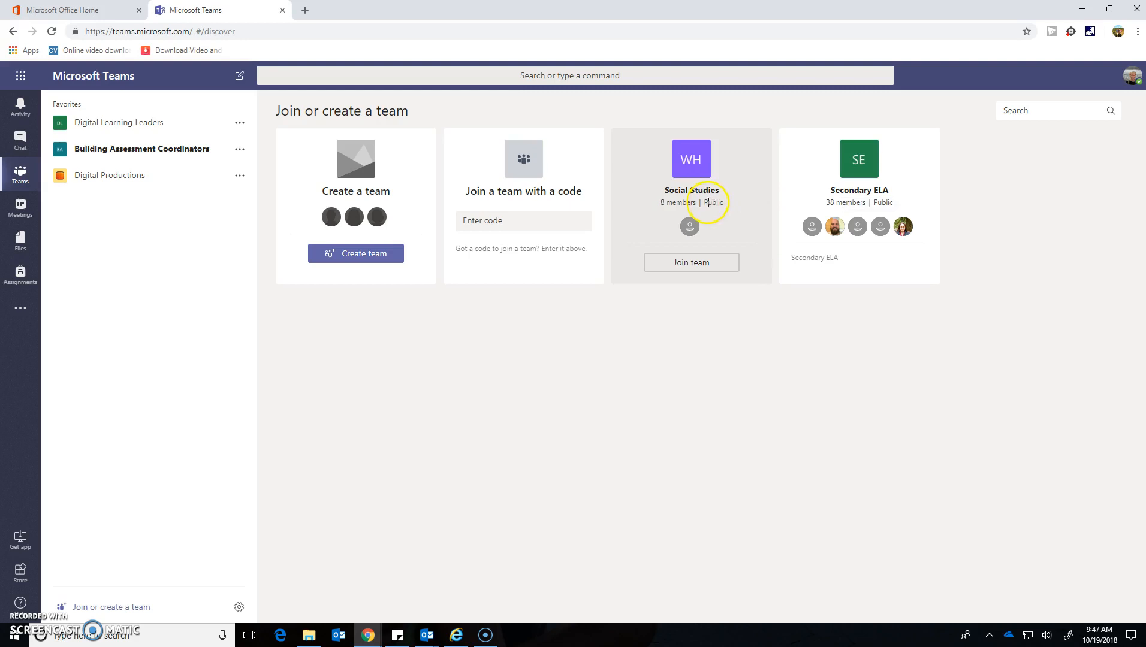
{"action": "left_click", "coordinate": [350, 259]}
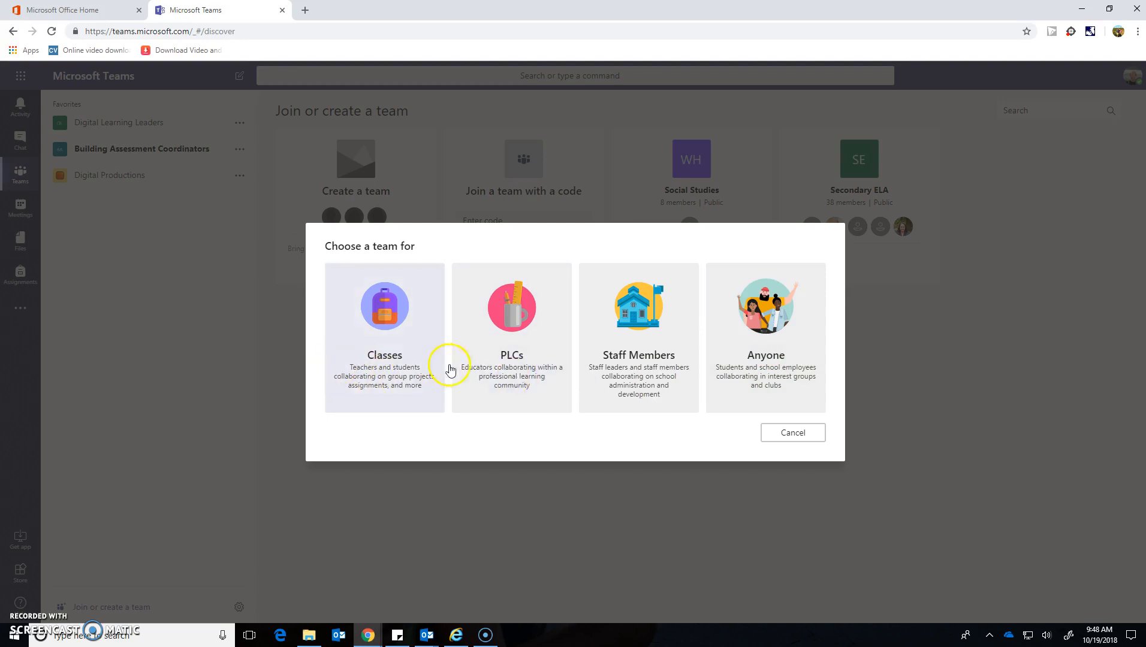
Step: Make a PLC team named 'Demo Team', keep it Private, and create it
{"action": "left_click", "coordinate": [489, 371]}
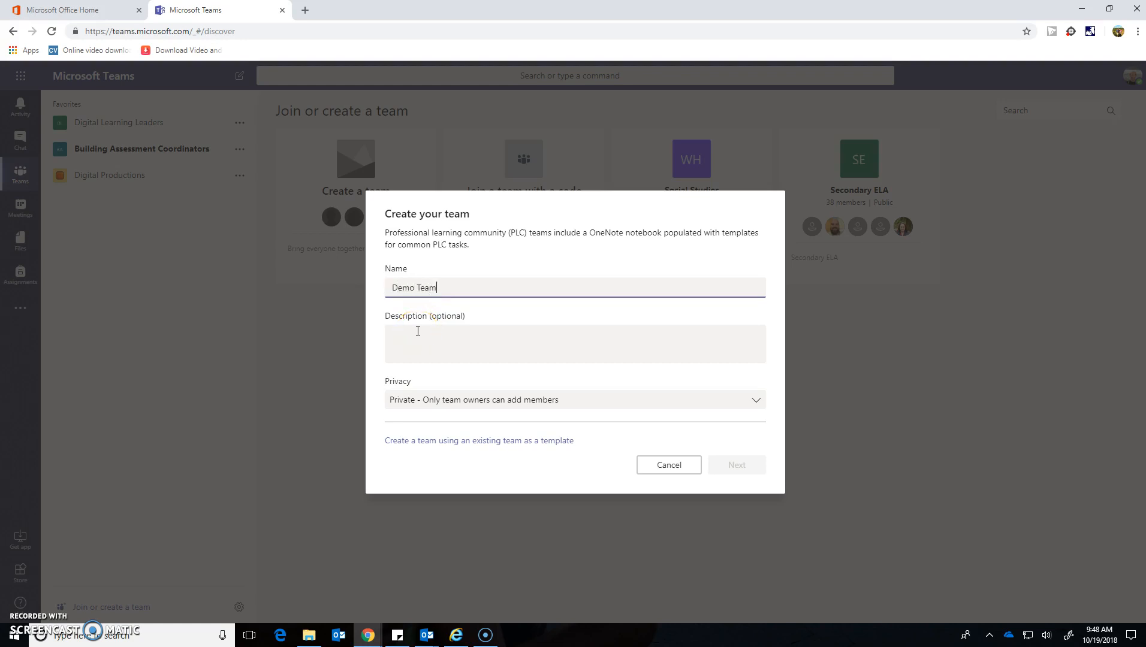
{"action": "left_click", "coordinate": [418, 331]}
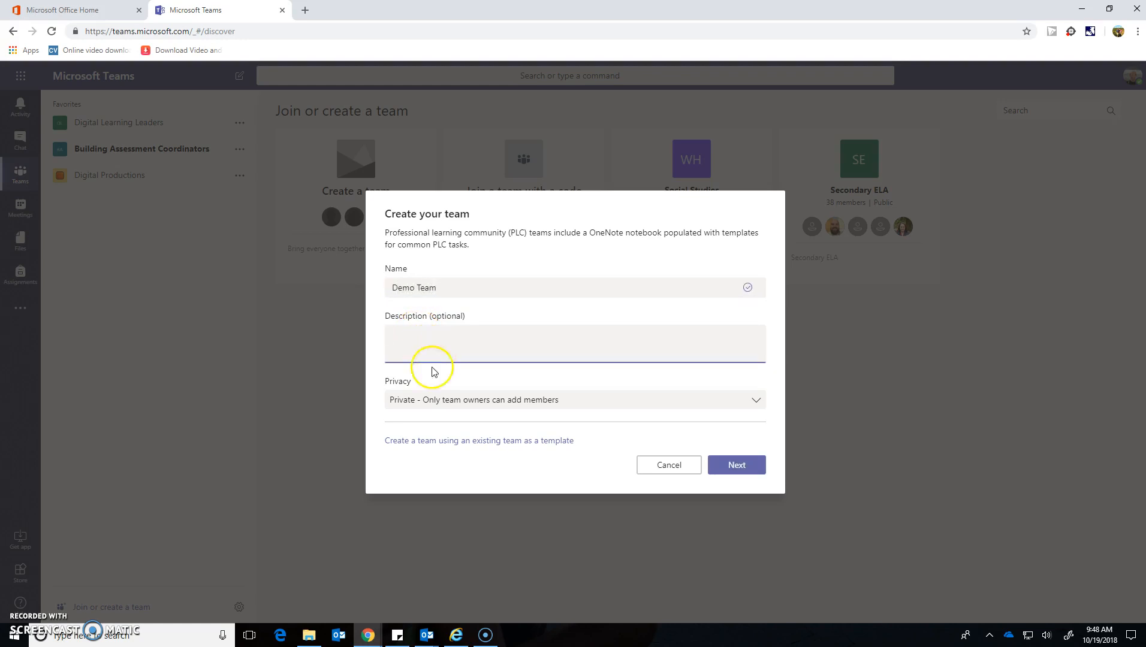
{"action": "left_click", "coordinate": [406, 401]}
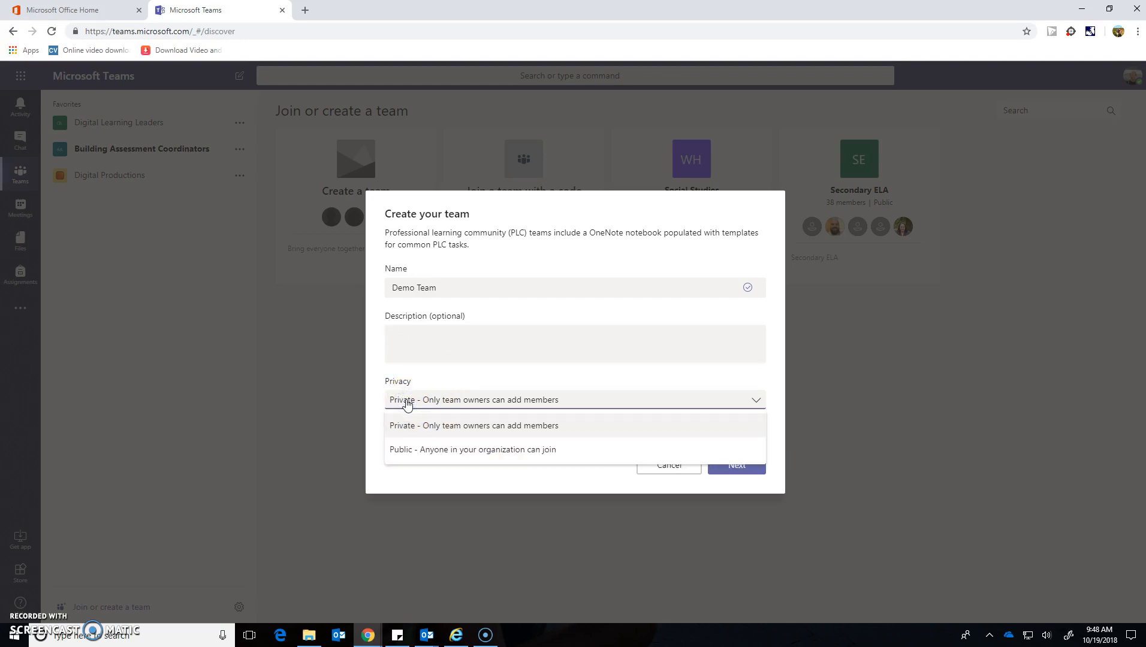
{"action": "left_click", "coordinate": [407, 405]}
{"action": "left_click", "coordinate": [754, 473]}
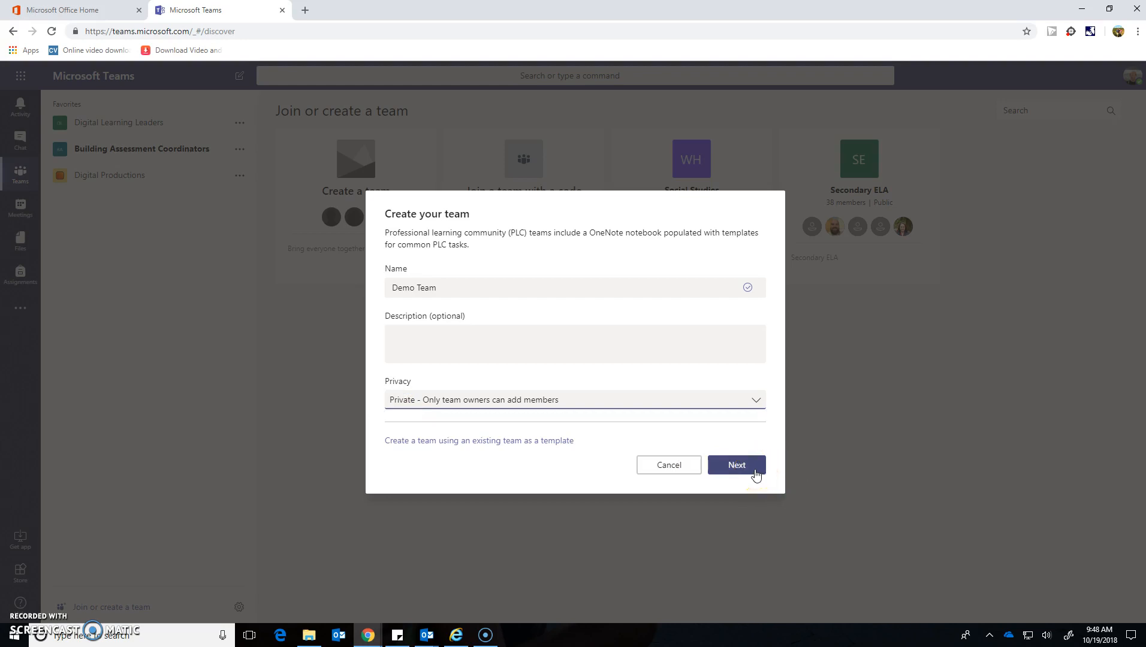
{"action": "left_click", "coordinate": [755, 474]}
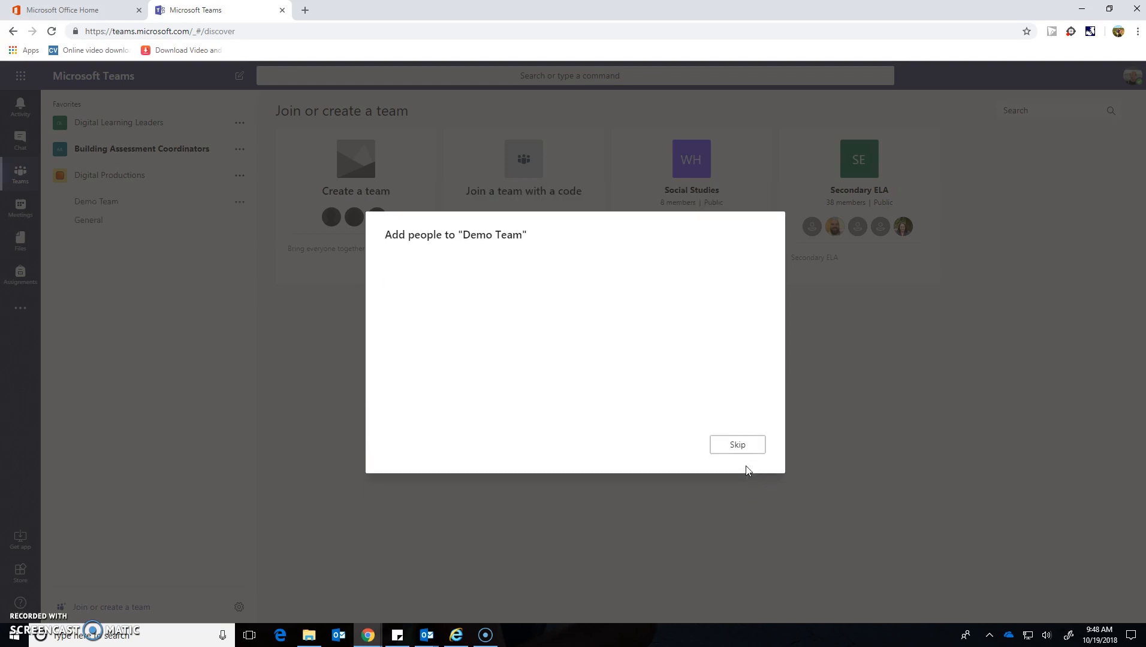
Step: Find a colleague by name, add them as a Demo Team member, and close the dialog
{"action": "left_click", "coordinate": [566, 281]}
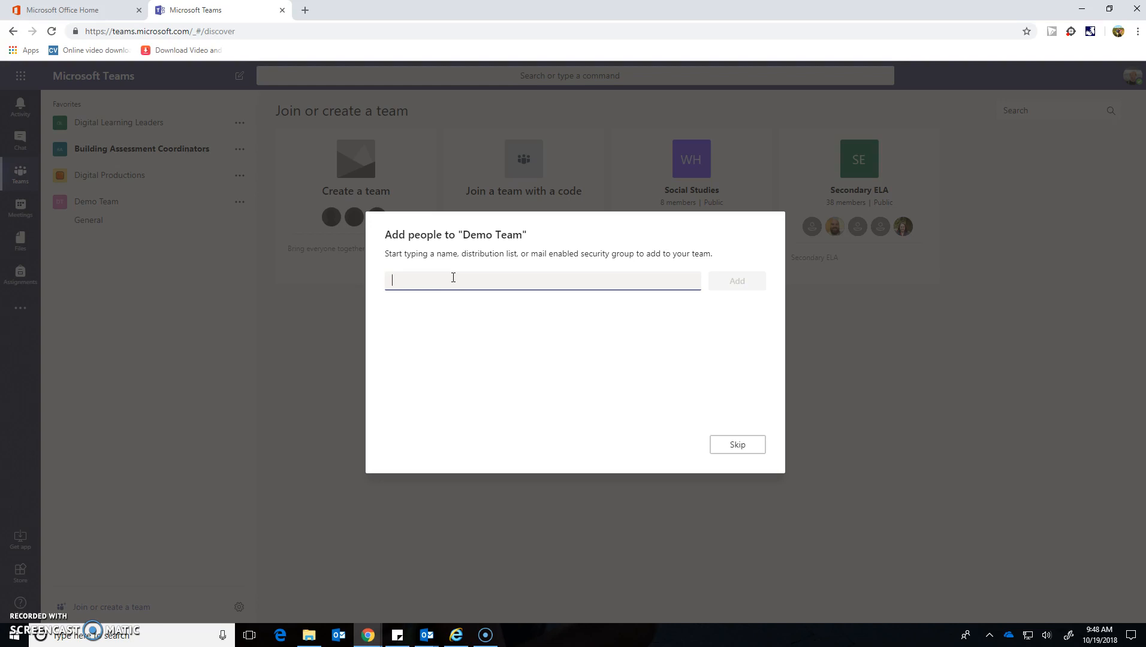
{"action": "type", "text": "ann"}
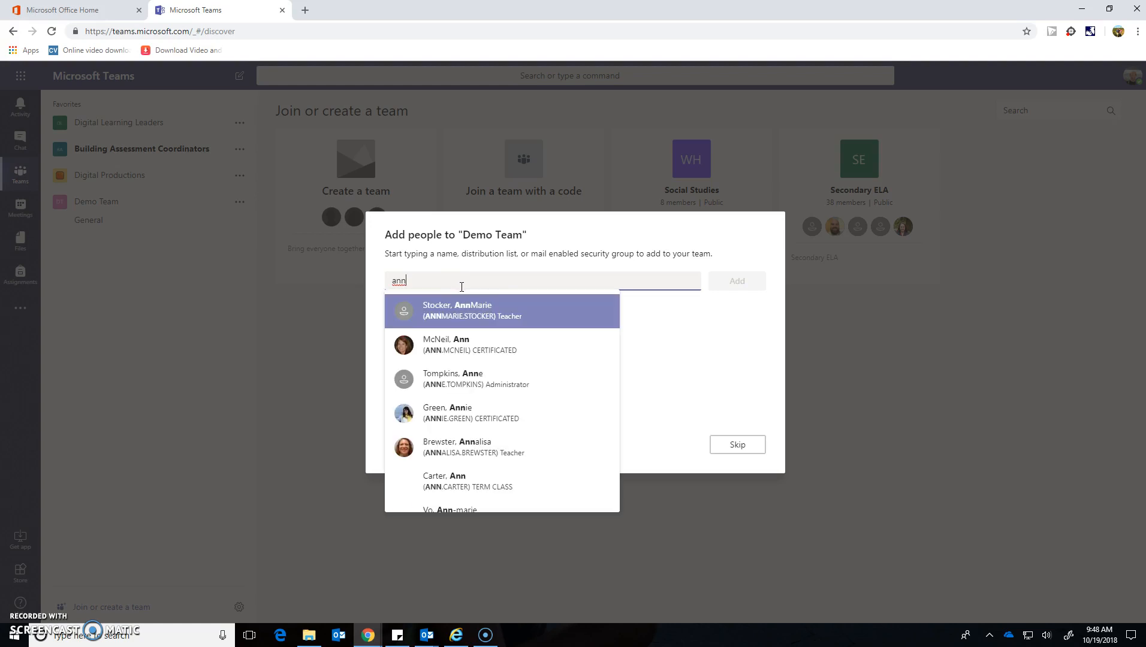
{"action": "left_click", "coordinate": [464, 341]}
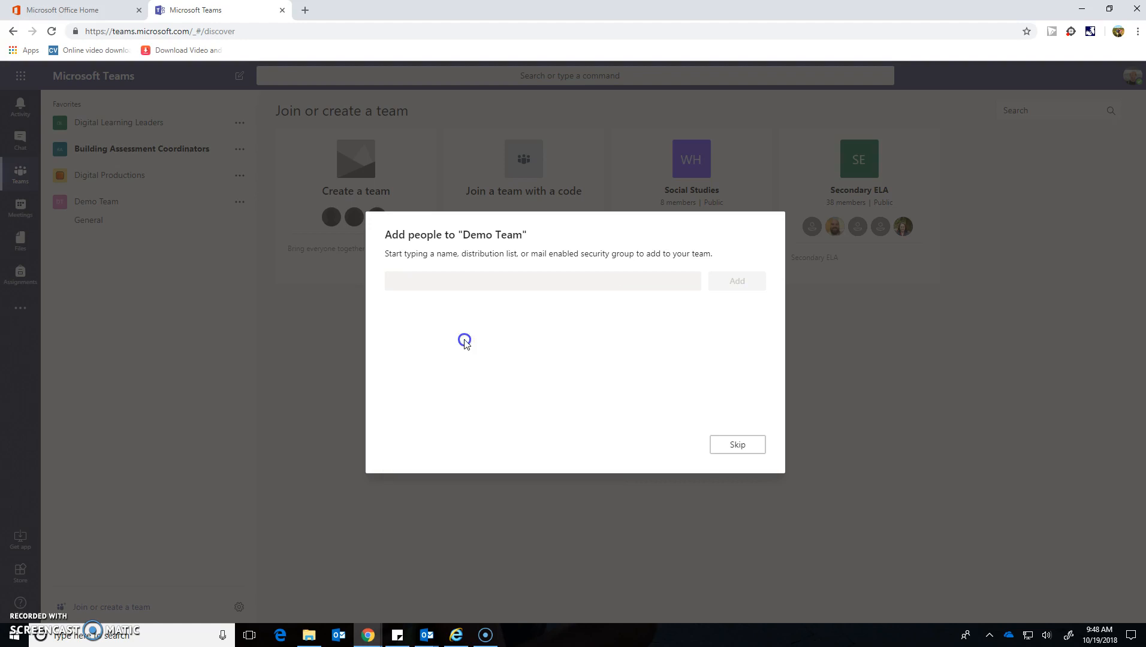
{"action": "left_click", "coordinate": [735, 277]}
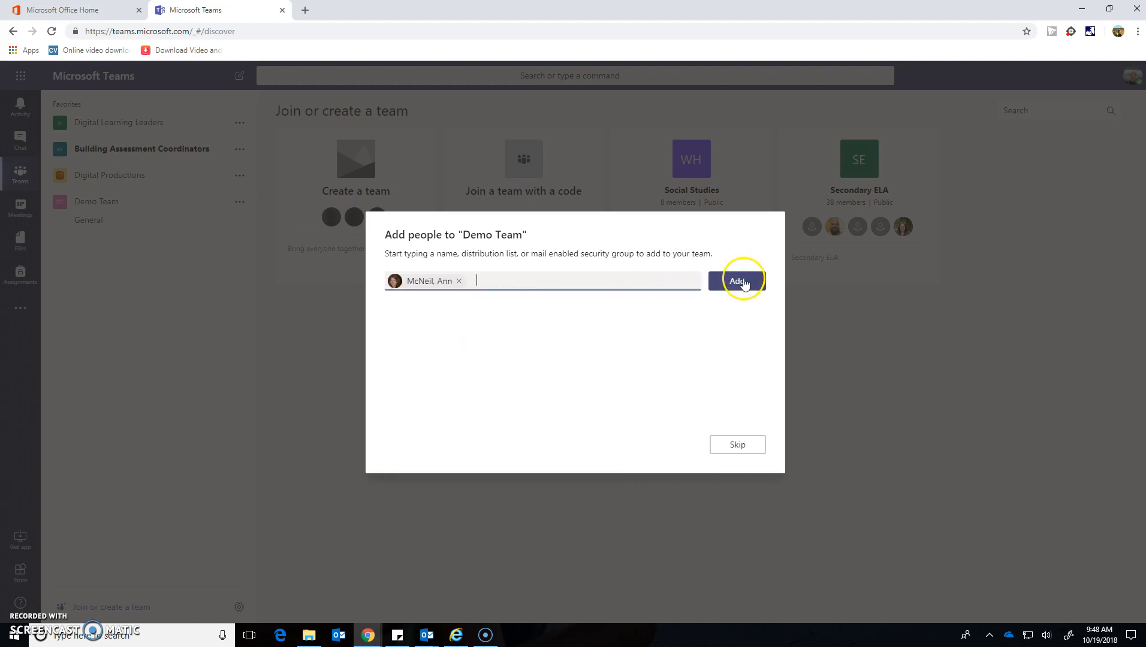
{"action": "left_click", "coordinate": [743, 283]}
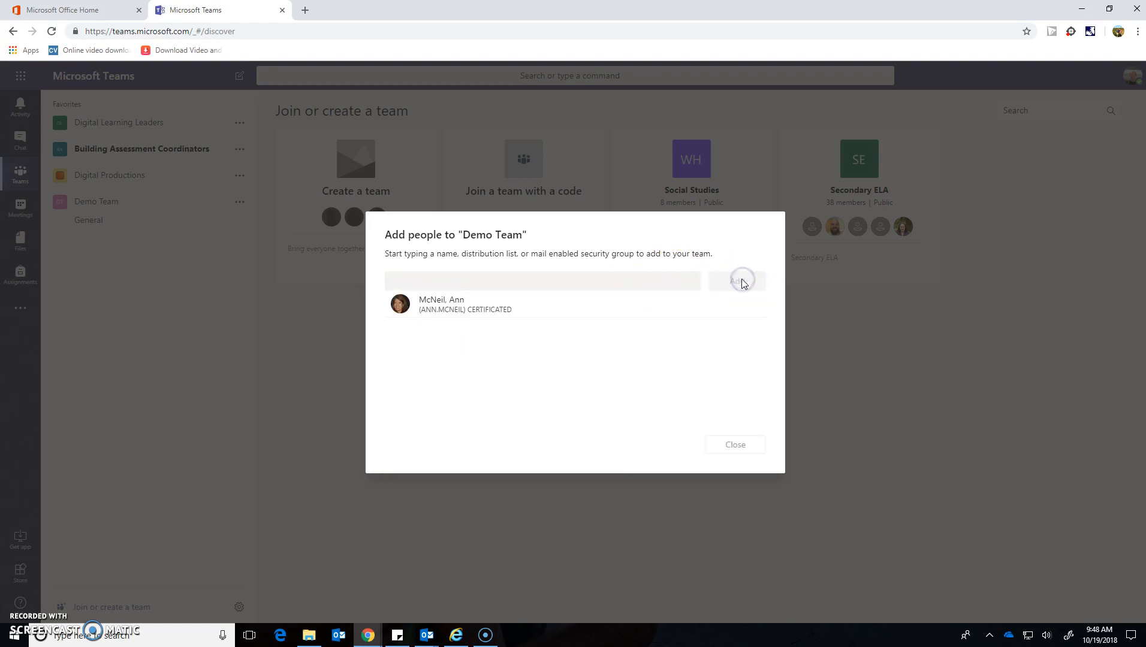
{"action": "left_click", "coordinate": [742, 451]}
{"action": "left_click", "coordinate": [109, 205]}
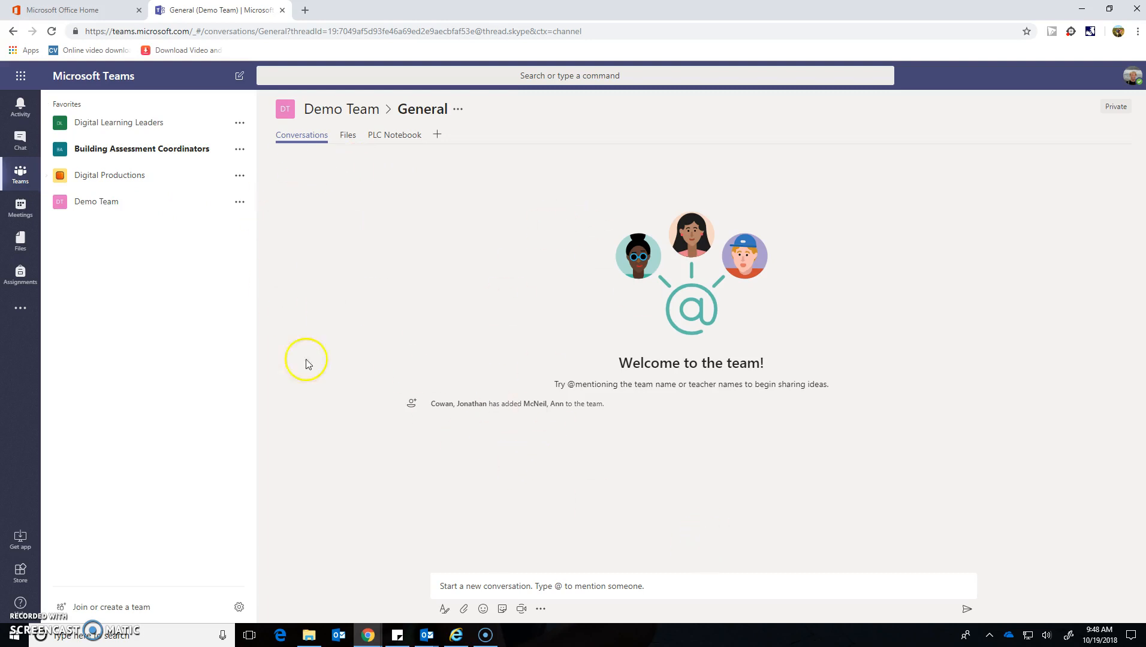
Step: Check the General channel's Files tab, then open the PLC Notebook tab
{"action": "left_click", "coordinate": [483, 582]}
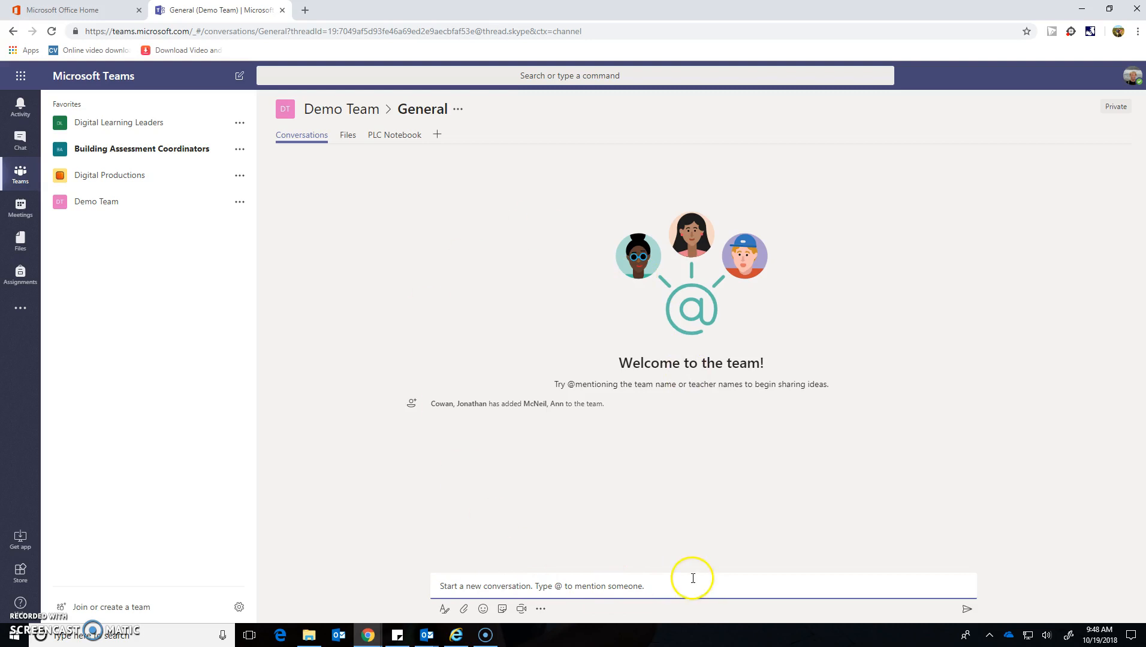
{"action": "left_click", "coordinate": [349, 137]}
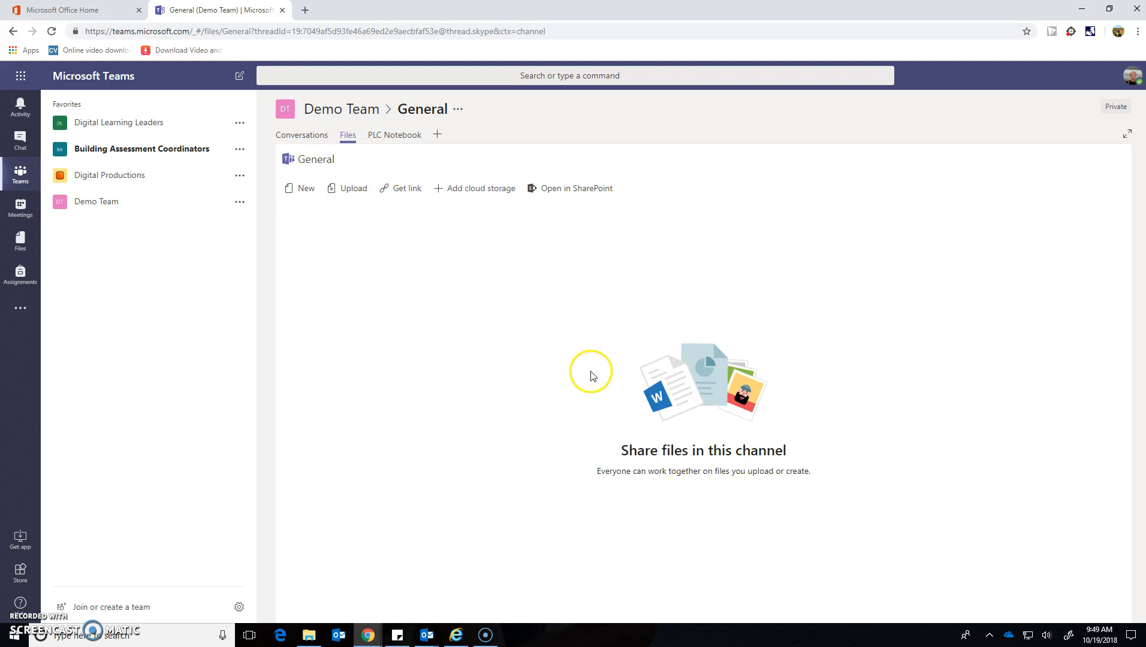
{"action": "left_click", "coordinate": [392, 135]}
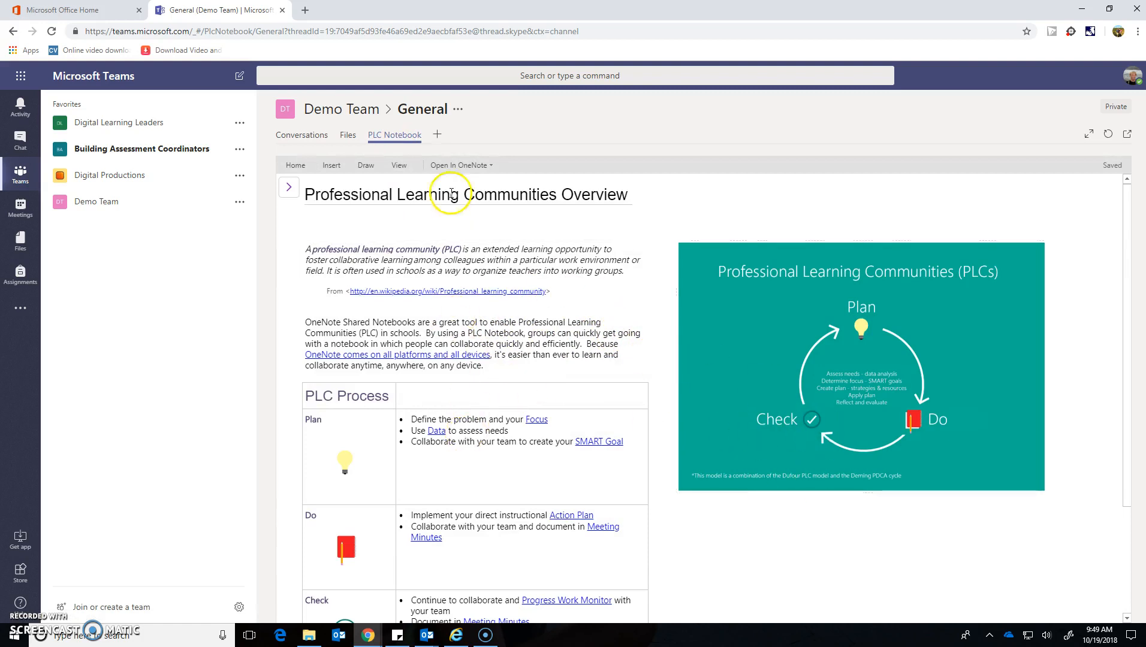
{"action": "left_click", "coordinate": [437, 134]}
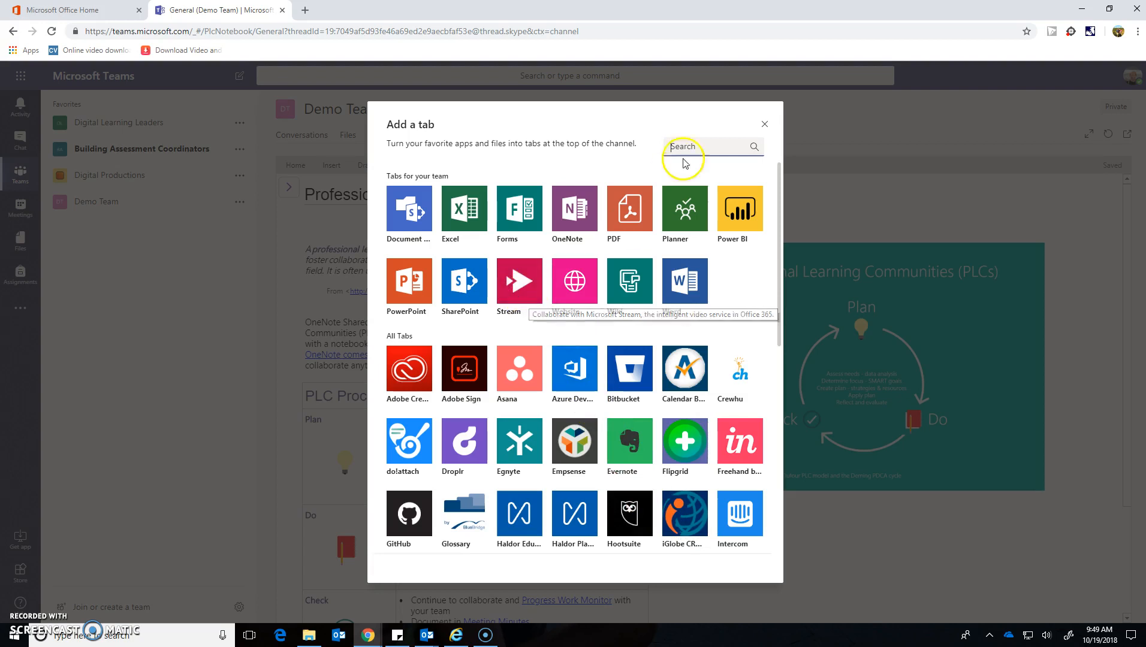
{"action": "left_click", "coordinate": [764, 124]}
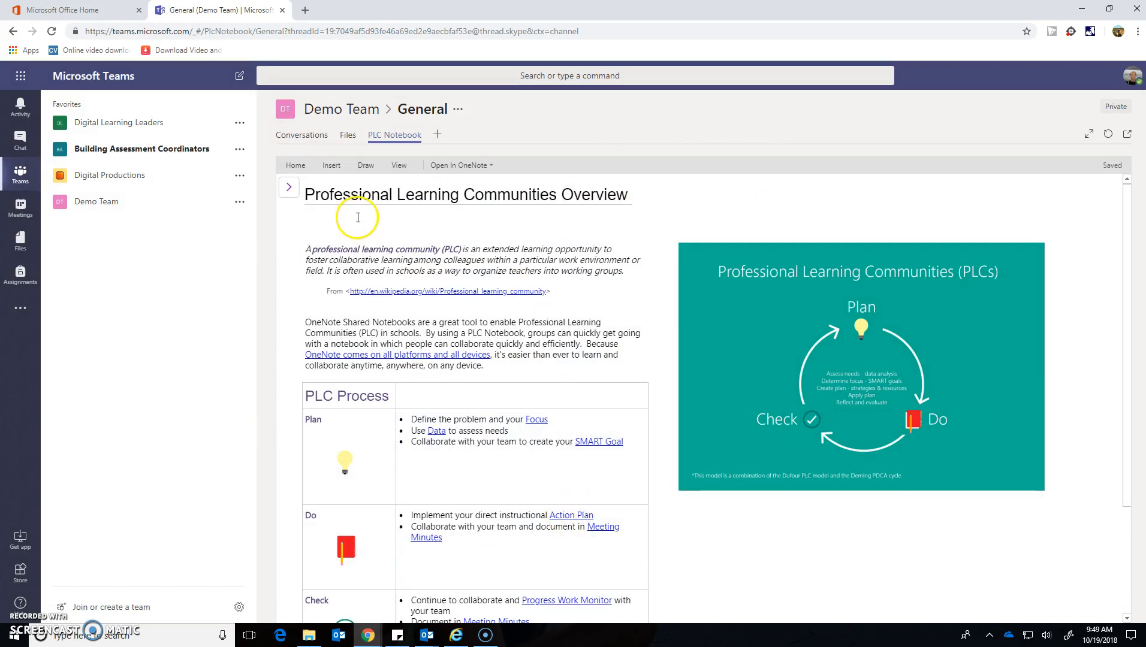
{"action": "left_click", "coordinate": [438, 137]}
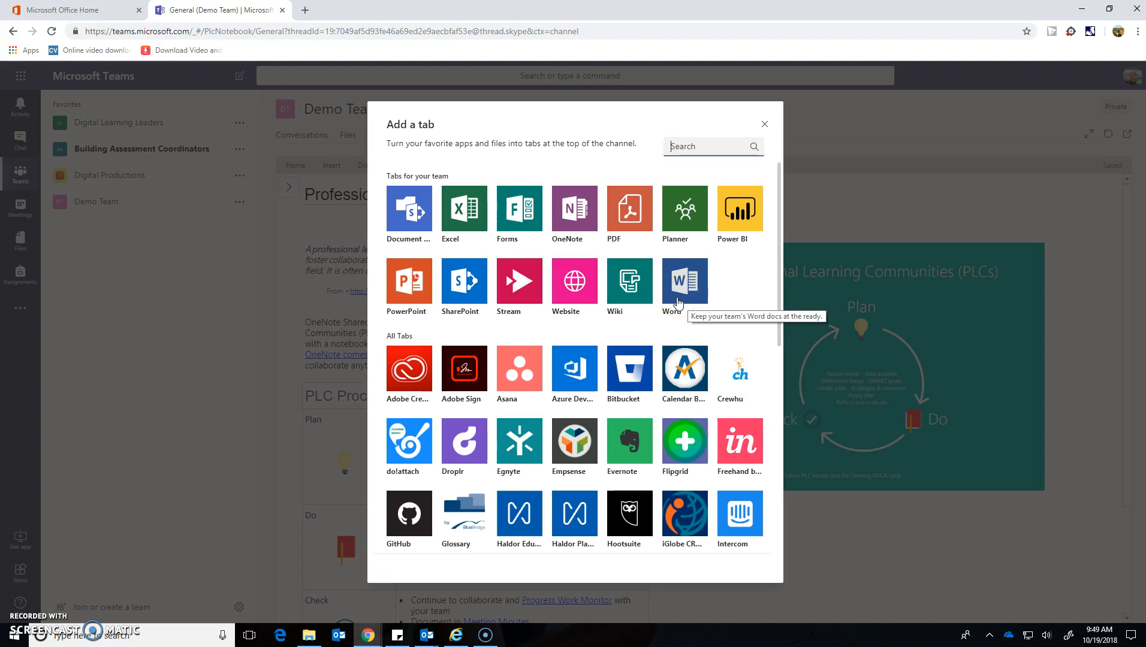
{"action": "left_click", "coordinate": [669, 367]}
{"action": "left_click", "coordinate": [765, 123]}
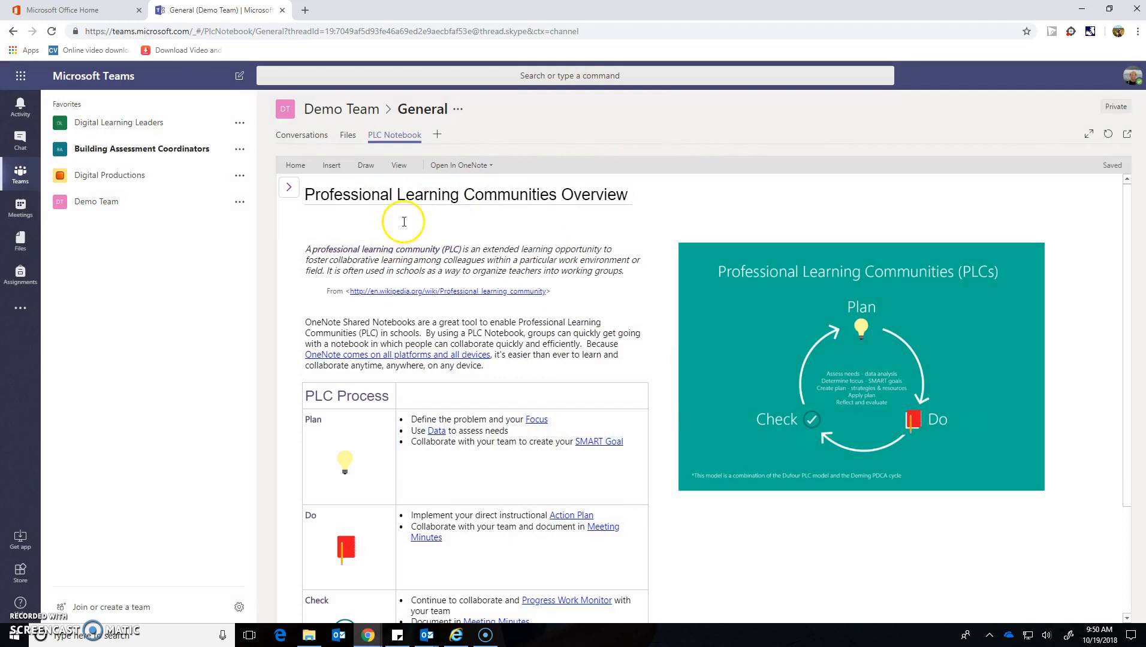
Step: Switch back to the General channel's Conversations tab to view the welcome message
{"action": "left_click", "coordinate": [312, 138]}
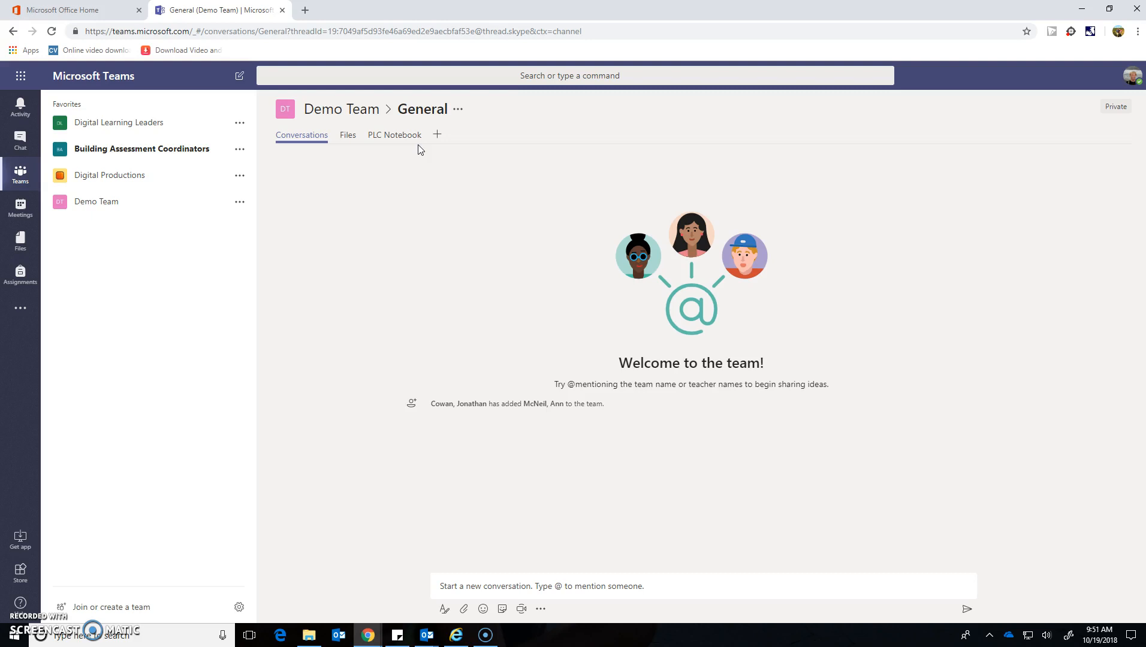
{"action": "left_click", "coordinate": [427, 210]}
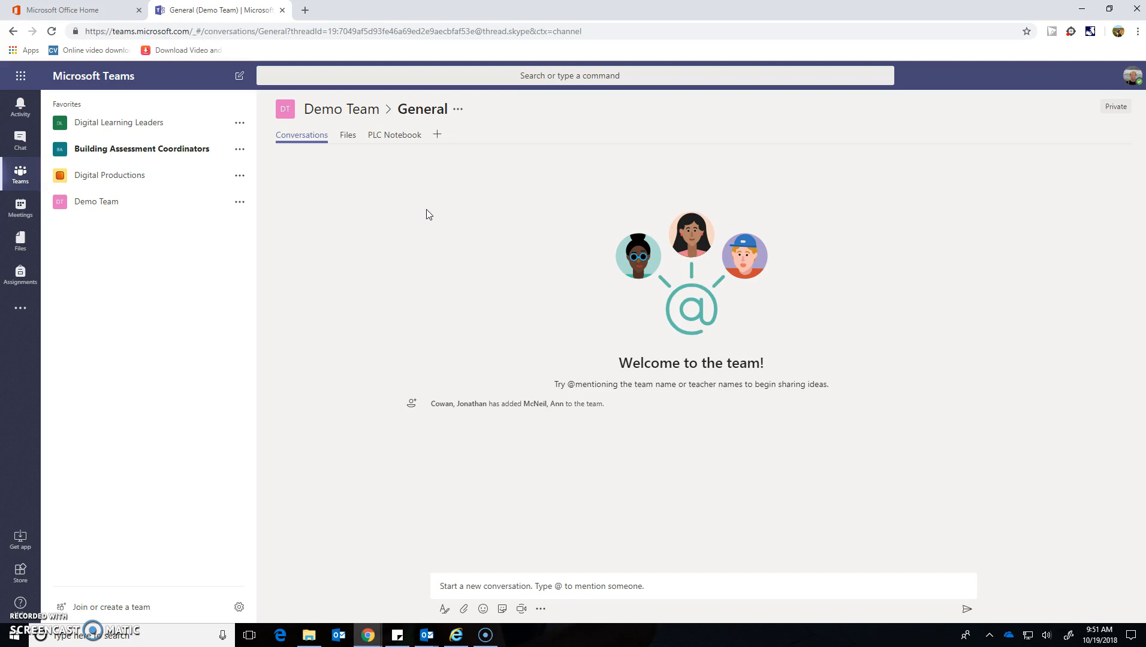